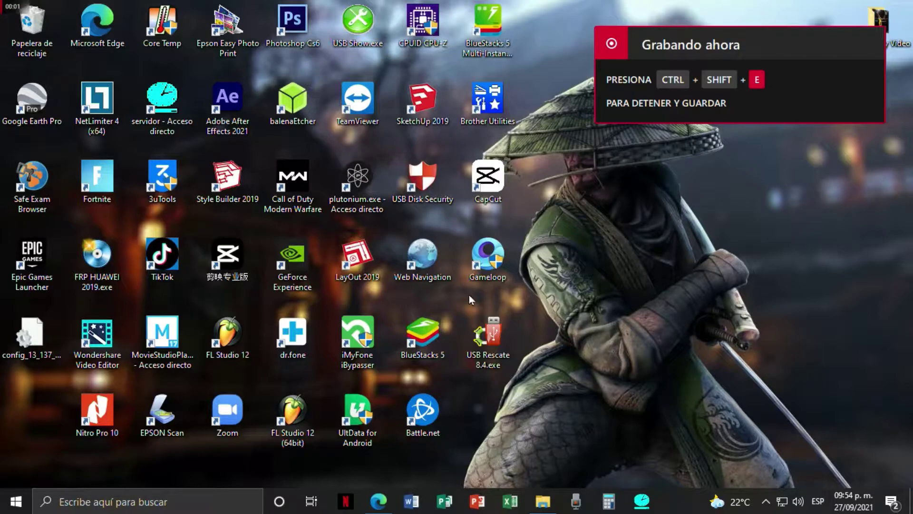
# Launch Jianying Pro from the program list.
pyautogui.click(242, 275)
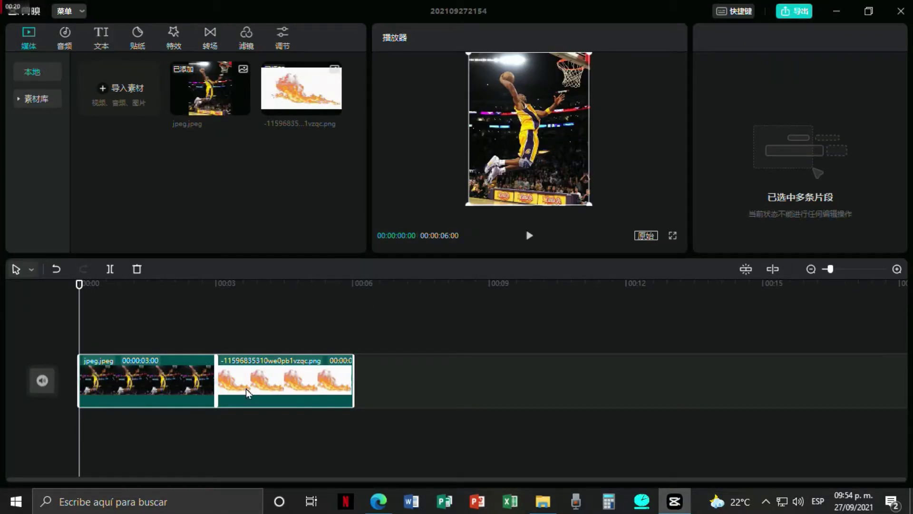
# Switch the canvas aspect ratio from original to 16:9.
pyautogui.click(645, 235)
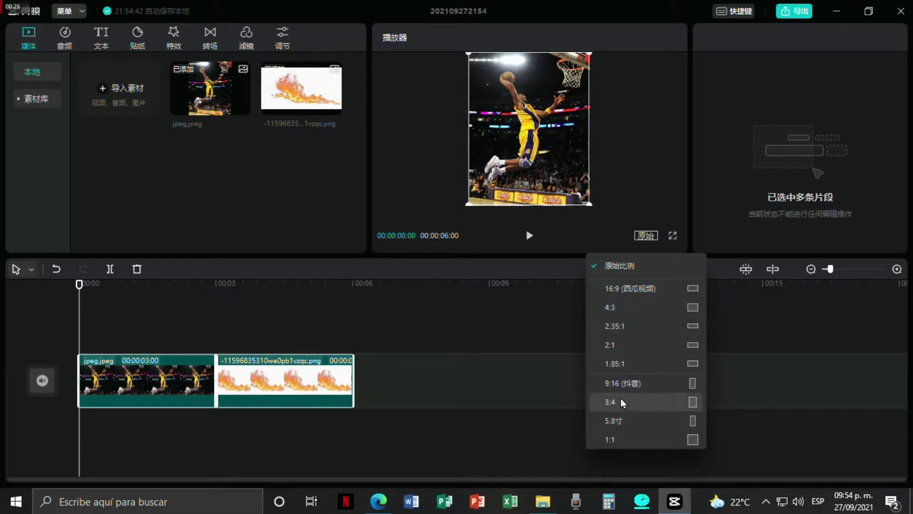
pyautogui.click(625, 288)
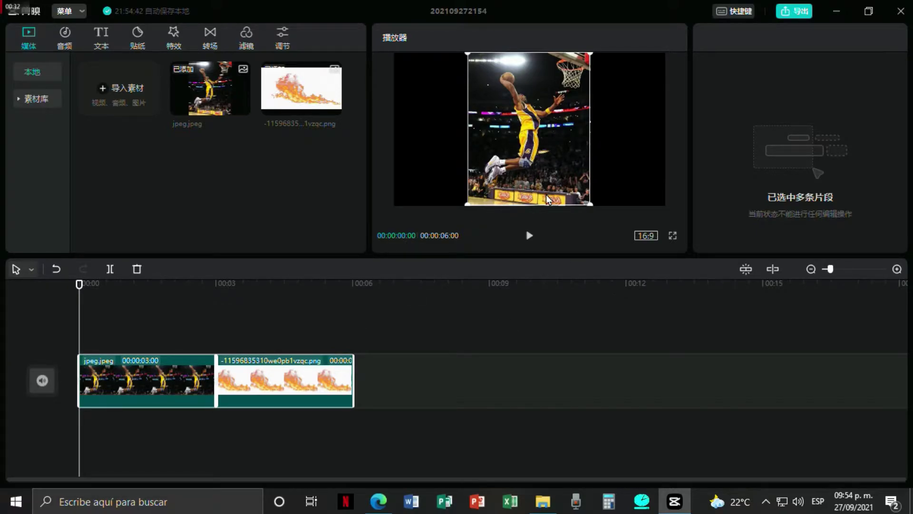
# Put the fire PNG on a track above the photo and drag it toward the lower left.
pyautogui.click(193, 396)
pyautogui.moveTo(275, 387); pyautogui.dragTo(162, 339)
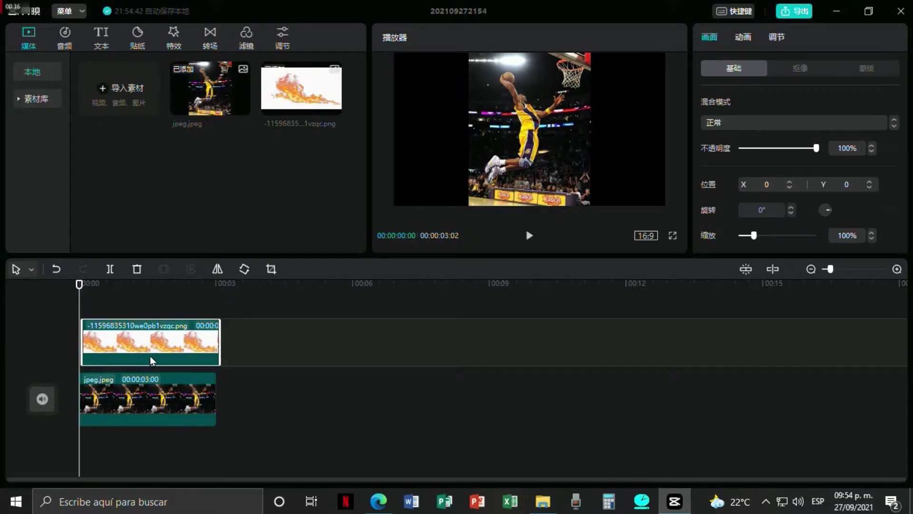
pyautogui.click(496, 179)
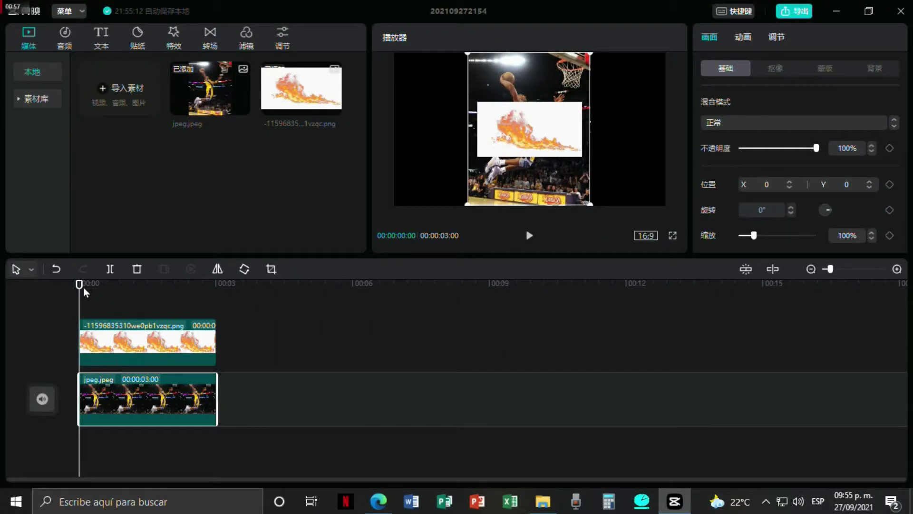
pyautogui.moveTo(83, 287); pyautogui.dragTo(124, 300)
pyautogui.click(552, 136)
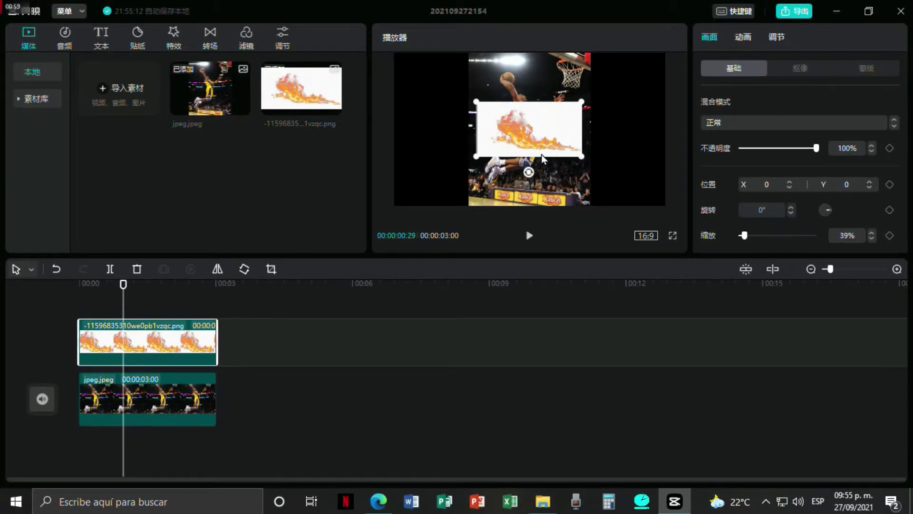
pyautogui.moveTo(551, 155)
pyautogui.mouseDown()
pyautogui.moveTo(523, 145)
pyautogui.moveTo(511, 168)
pyautogui.mouseUp()
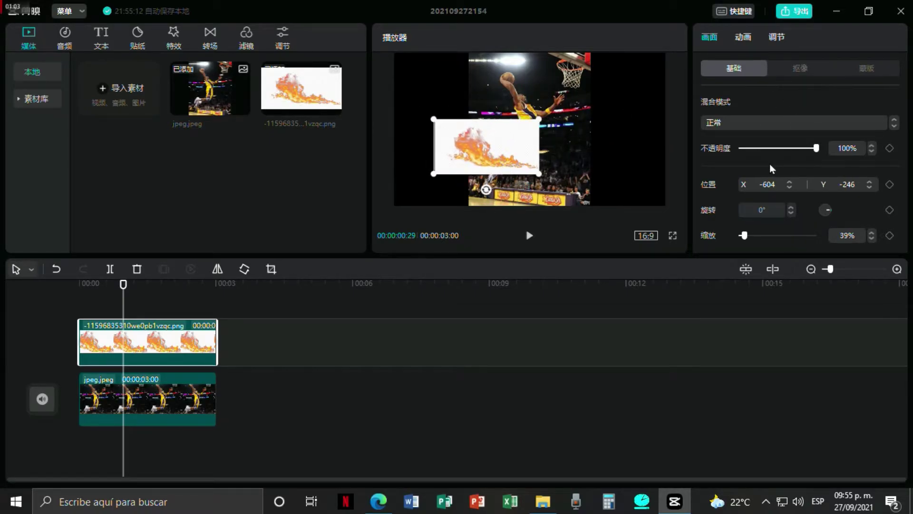
# Chroma-key the fire's white background at strength 47, then add both Fortnite clips.
pyautogui.click(803, 70)
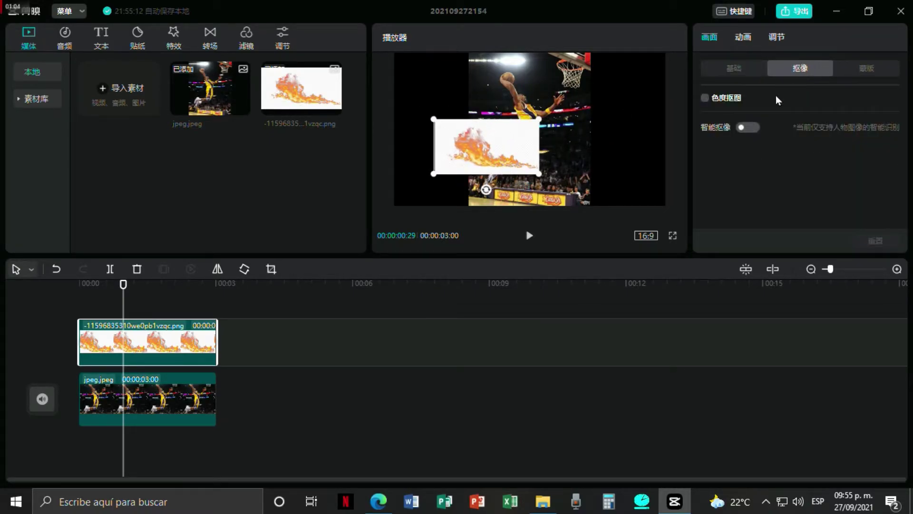
pyautogui.click(706, 97)
pyautogui.click(743, 117)
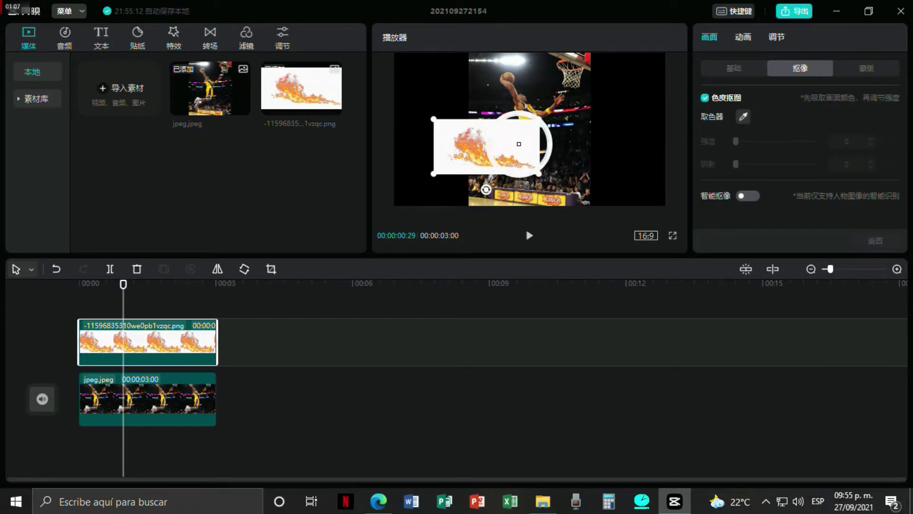
pyautogui.click(519, 144)
pyautogui.moveTo(737, 142)
pyautogui.mouseDown()
pyautogui.moveTo(768, 160)
pyautogui.moveTo(806, 145)
pyautogui.mouseUp()
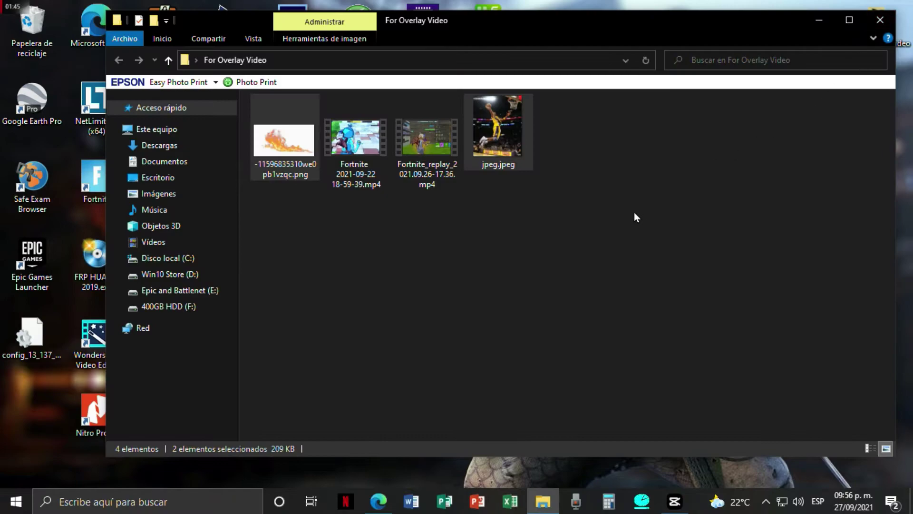
pyautogui.moveTo(452, 234); pyautogui.dragTo(397, 168)
pyautogui.moveTo(356, 143)
pyautogui.mouseDown()
pyautogui.moveTo(381, 243)
pyautogui.moveTo(336, 424)
pyautogui.mouseUp()
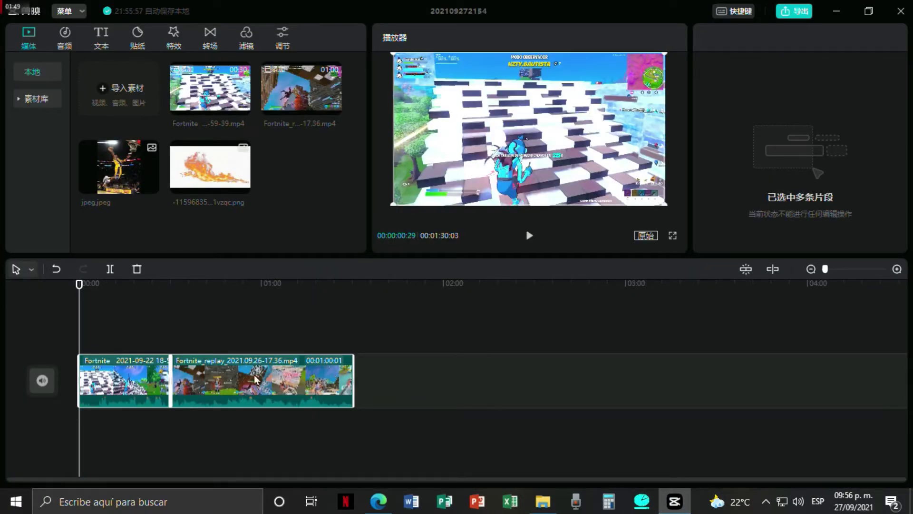
# Set the canvas to 16:9 and shrink the first Fortnite clip.
pyautogui.click(645, 236)
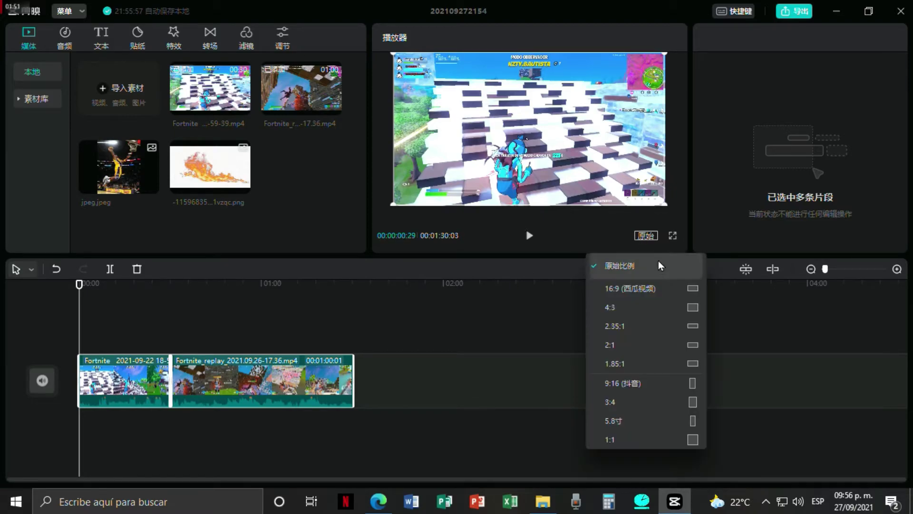
pyautogui.click(646, 291)
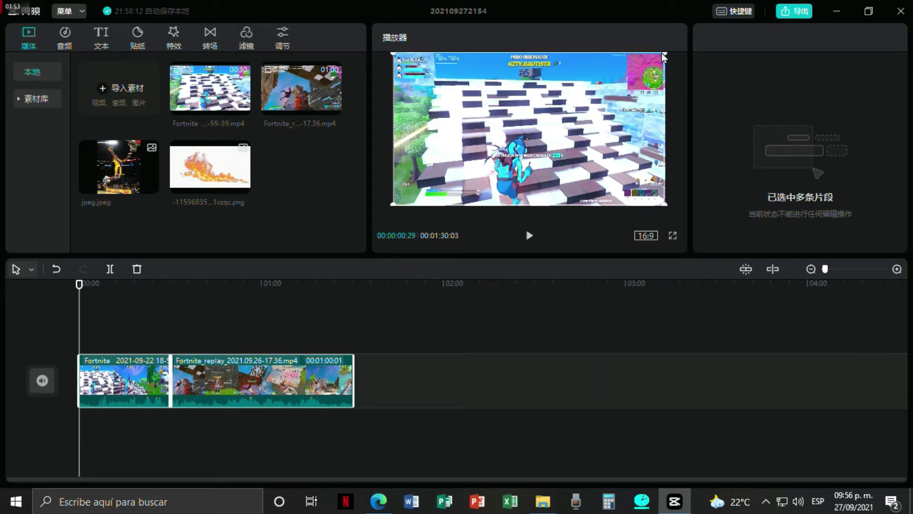
pyautogui.moveTo(665, 53); pyautogui.dragTo(603, 89)
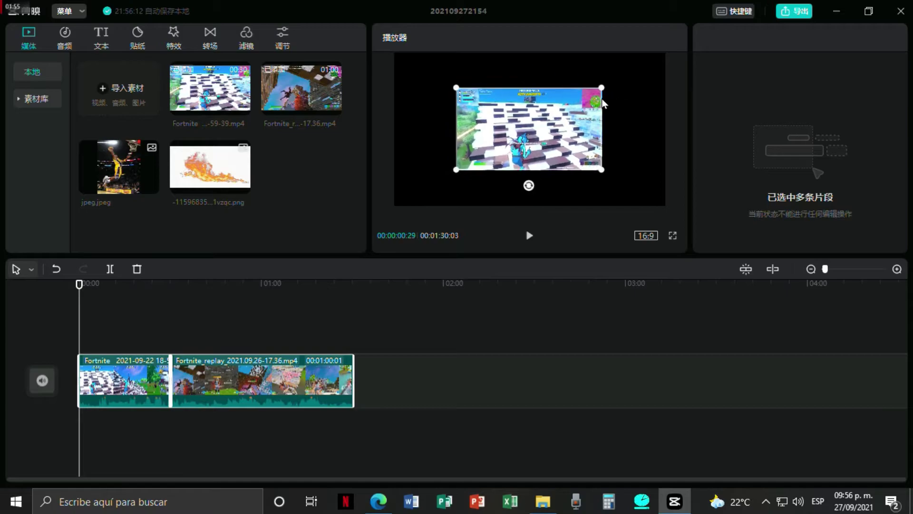
# Shrink the replay clip into the lower right on an upper track, and the checkered clip into the top left.
pyautogui.click(182, 442)
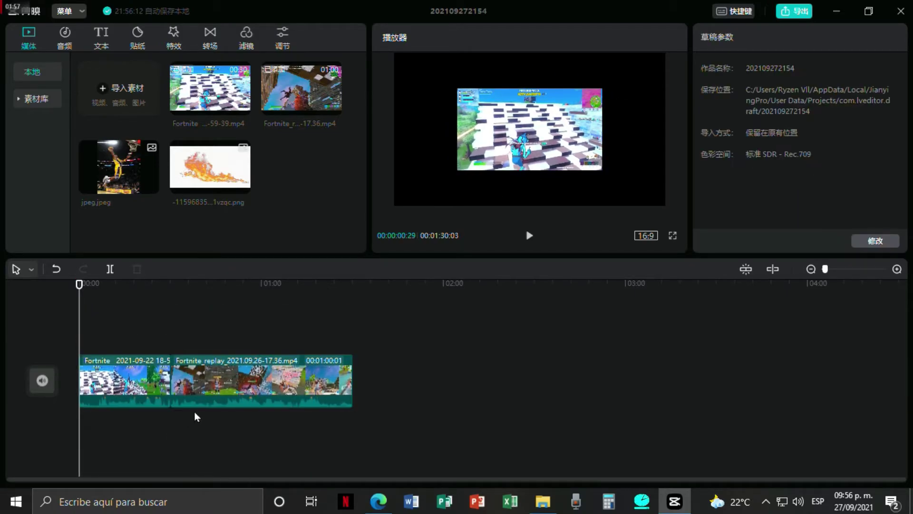
pyautogui.click(202, 401)
pyautogui.moveTo(232, 397); pyautogui.dragTo(132, 342)
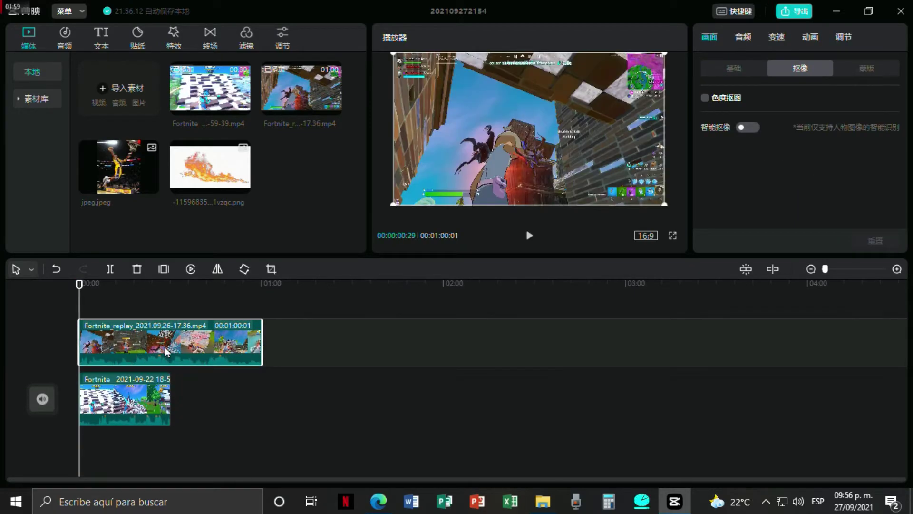
pyautogui.moveTo(663, 211); pyautogui.dragTo(598, 169)
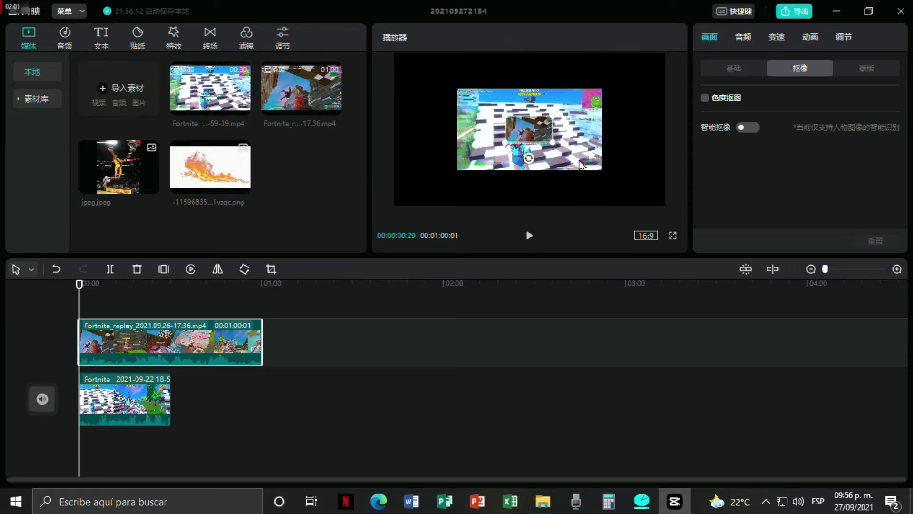
pyautogui.moveTo(557, 142); pyautogui.dragTo(625, 172)
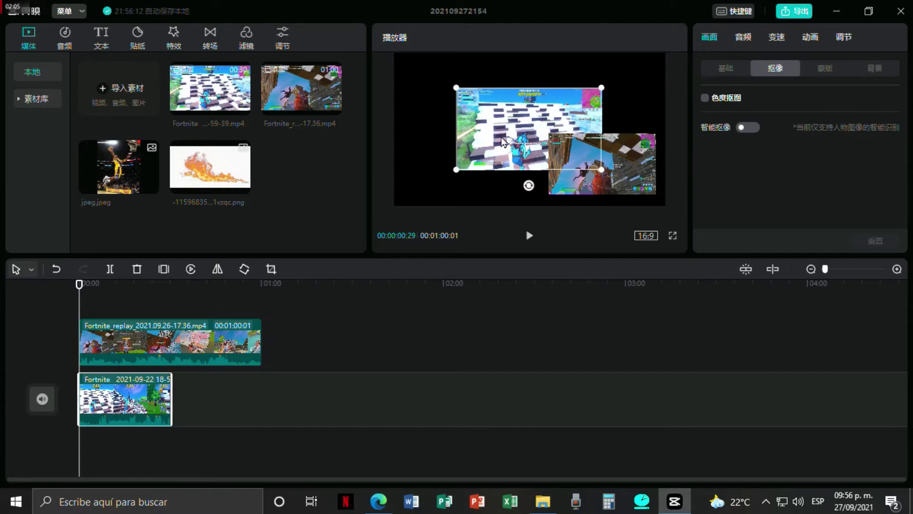
pyautogui.moveTo(530, 131); pyautogui.dragTo(470, 118)
pyautogui.moveTo(557, 152)
pyautogui.mouseDown()
pyautogui.moveTo(484, 124)
pyautogui.moveTo(524, 123)
pyautogui.moveTo(542, 137)
pyautogui.mouseUp()
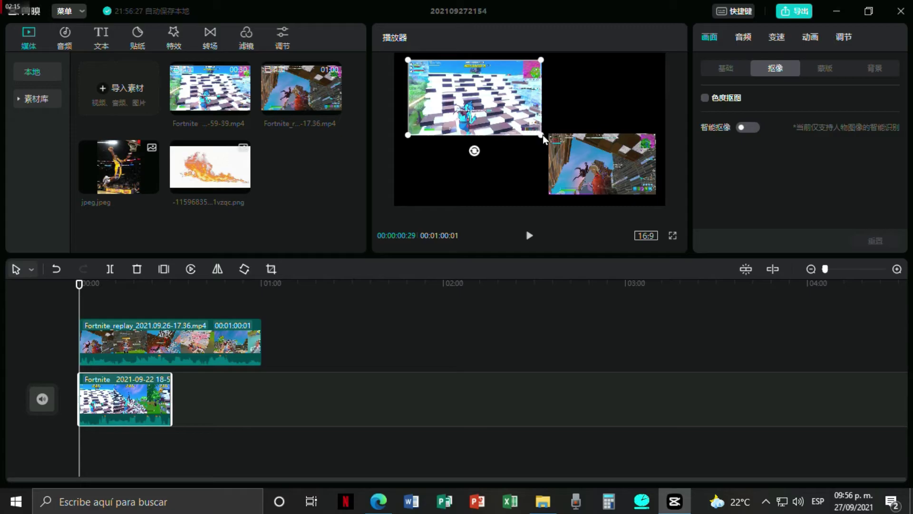
# Play the split-screen Fortnite composition in full-screen preview.
pyautogui.hotkey('ctrl', 'shift', 'f')
pyautogui.press('space')
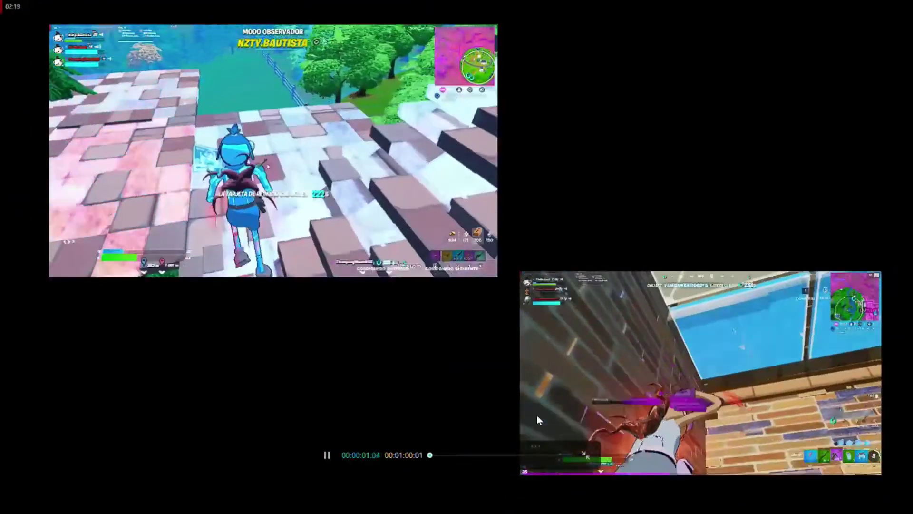